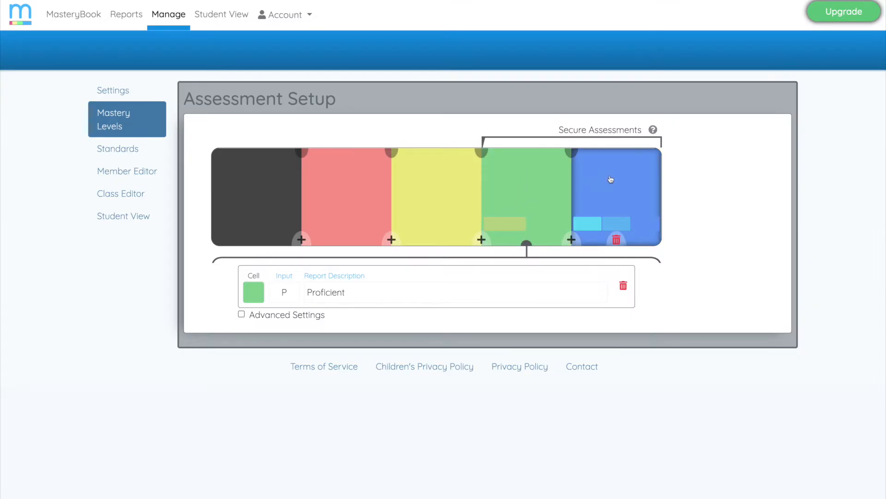
Examine the input codes and report descriptions of the Mastery and Proficient levels in the assessment setup.
{"action": "left_click", "coordinate": [610, 179]}
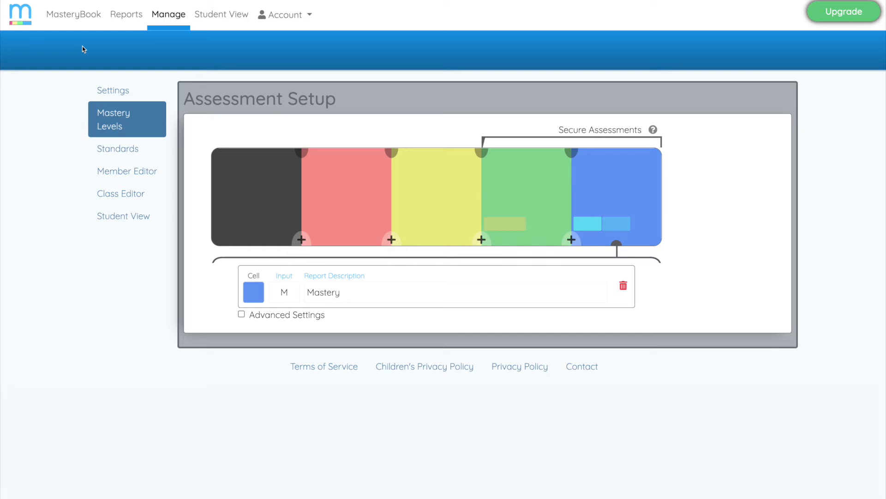
{"action": "left_click", "coordinate": [517, 192]}
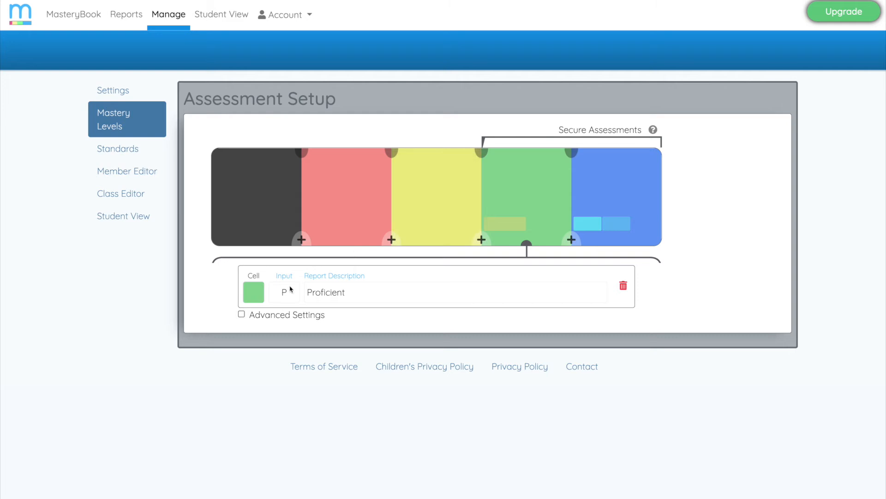
{"action": "mouse_move", "coordinate": [286, 283]}
{"action": "mouse_move", "coordinate": [500, 204]}
Open the gradebook and inspect a P score in Pronoun Mastery, then a PT and the ML score in Narrative Writing.
{"action": "left_click", "coordinate": [72, 16]}
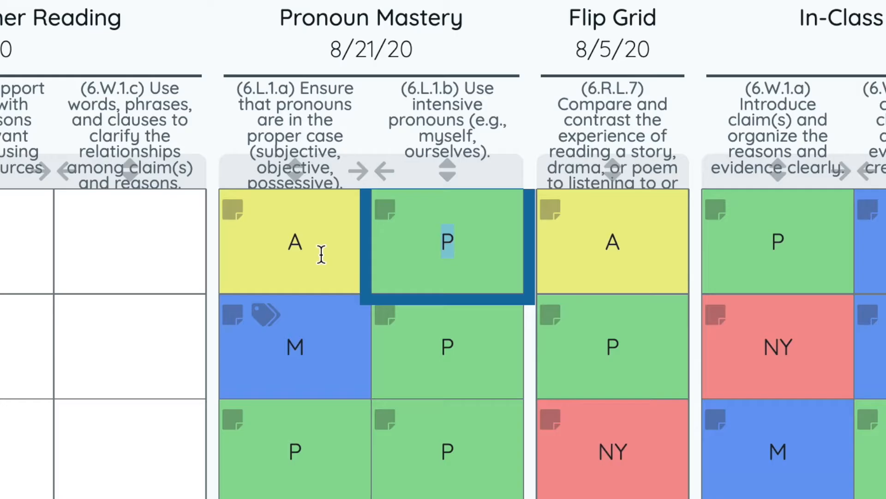
{"action": "left_click", "coordinate": [453, 240]}
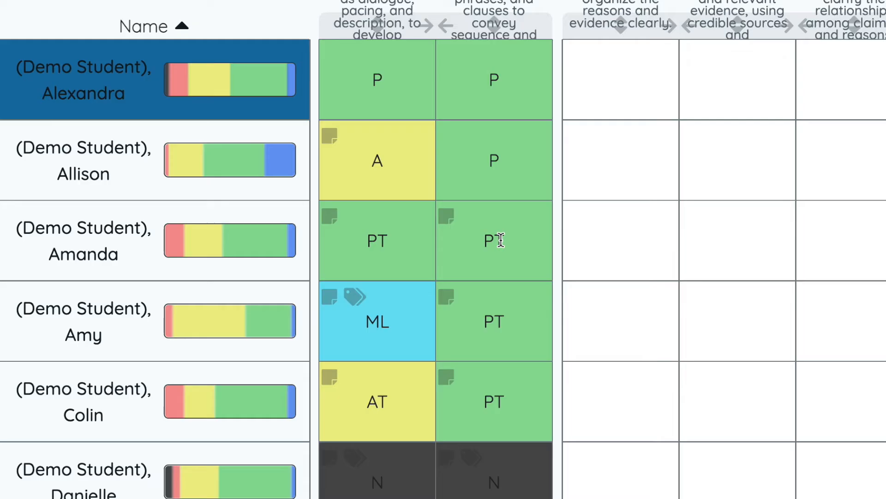
{"action": "left_click", "coordinate": [253, 252]}
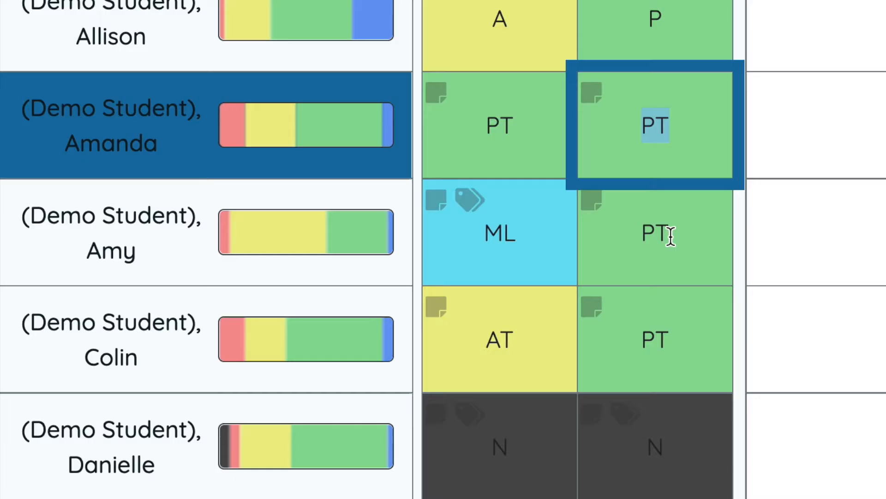
{"action": "left_click", "coordinate": [198, 297]}
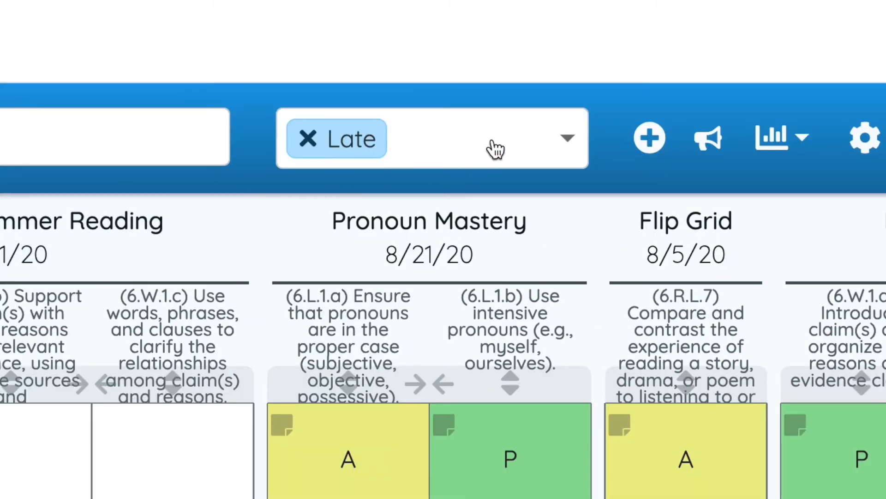
Look through the tags available for the ML score in Narrative Writing.
{"action": "left_click", "coordinate": [457, 147]}
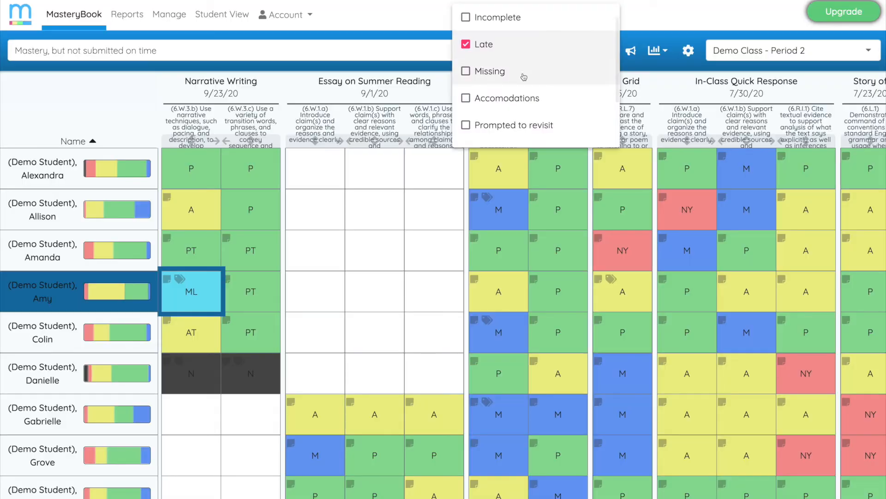
{"action": "scroll", "coordinate": [410, 227], "scroll_direction": "down", "scroll_amount": 1}
{"action": "scroll", "coordinate": [521, 83], "scroll_direction": "down", "scroll_amount": 2}
{"action": "scroll", "coordinate": [503, 65], "scroll_direction": "up", "scroll_amount": 4}
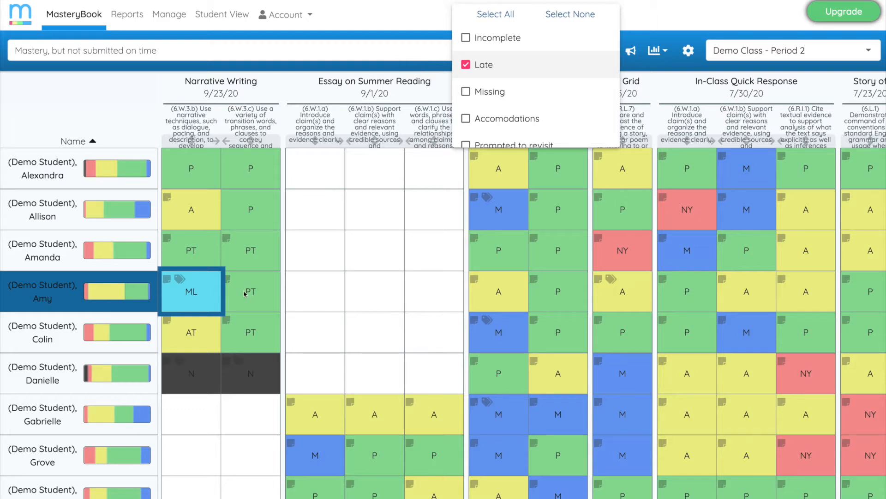
Score the first student P on standard 6.W.1.a of Essay on Summer Reading, with the comment "This assignment was late.".
{"action": "left_click", "coordinate": [311, 173]}
{"action": "left_click", "coordinate": [312, 172]}
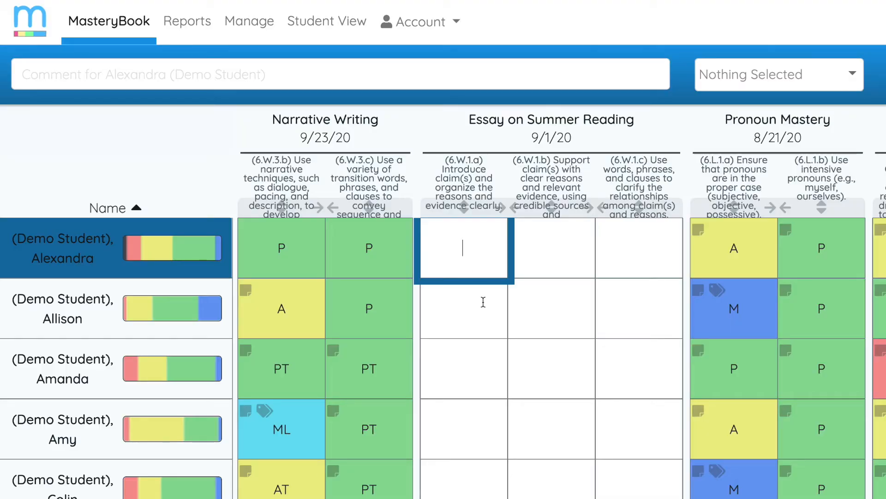
{"action": "type", "text": "P"}
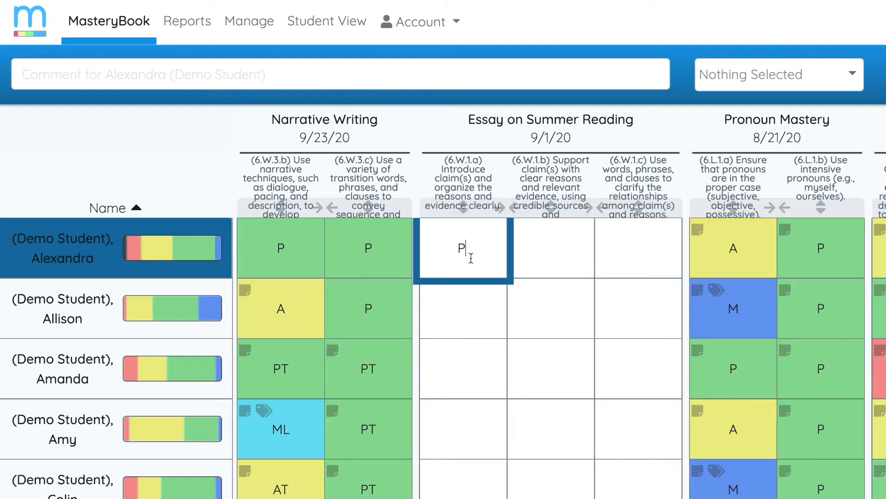
{"action": "left_click", "coordinate": [306, 75]}
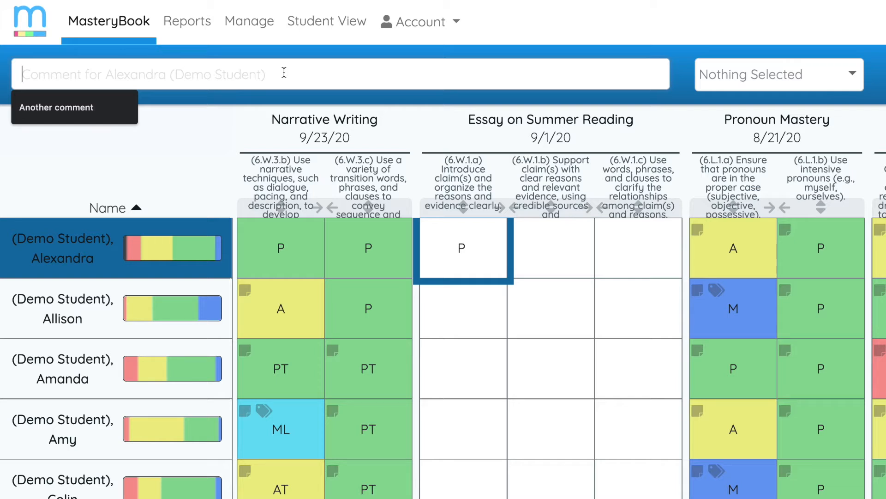
{"action": "type", "text": "This assignment "}
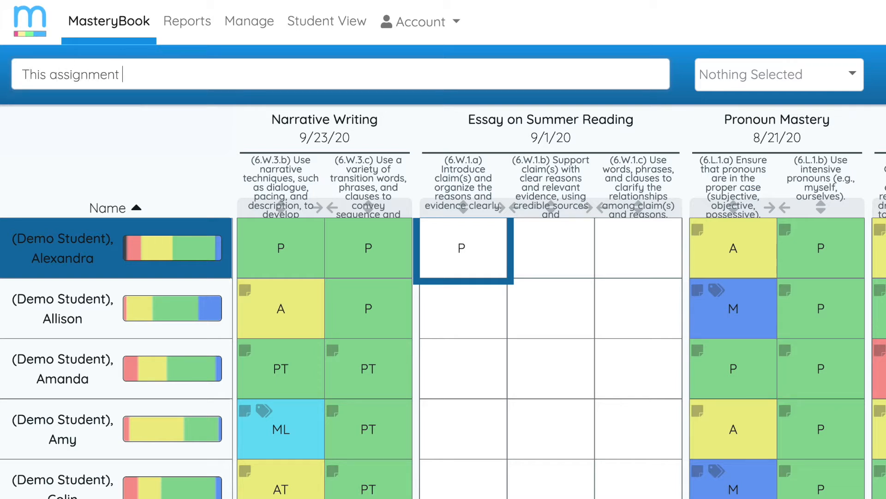
{"action": "type", "text": "was late."}
Tag the first student's 6.W.1.a score in Essay on Summer Reading as Late.
{"action": "left_click", "coordinate": [768, 73]}
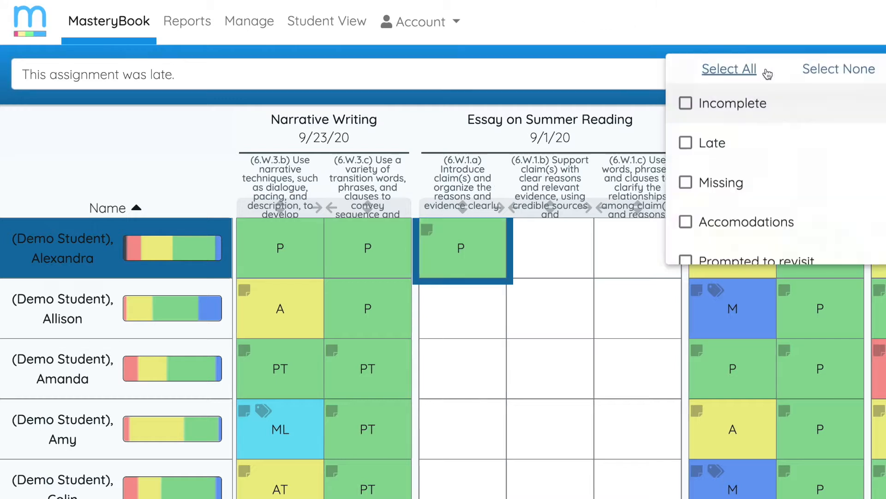
{"action": "left_click", "coordinate": [708, 152]}
{"action": "left_click", "coordinate": [534, 284]}
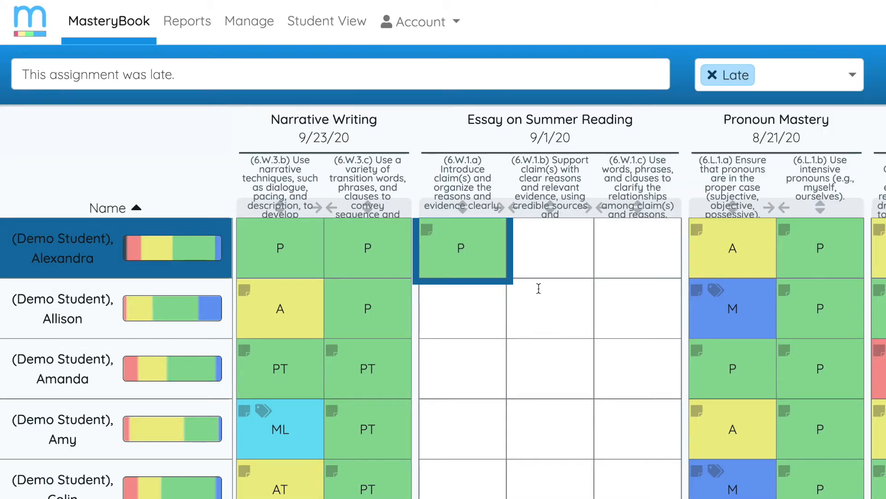
{"action": "left_click", "coordinate": [466, 308]}
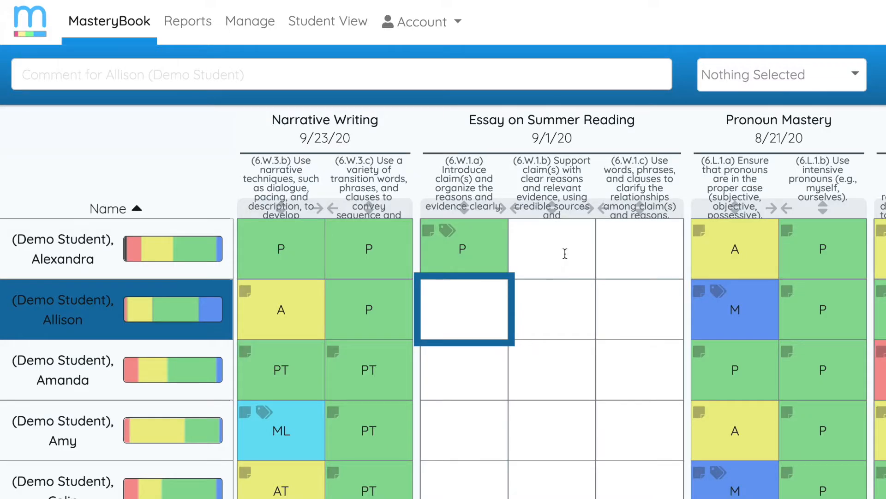
Score the first student PL on standard 6.W.1.b of Essay on Summer Reading.
{"action": "left_click", "coordinate": [565, 253]}
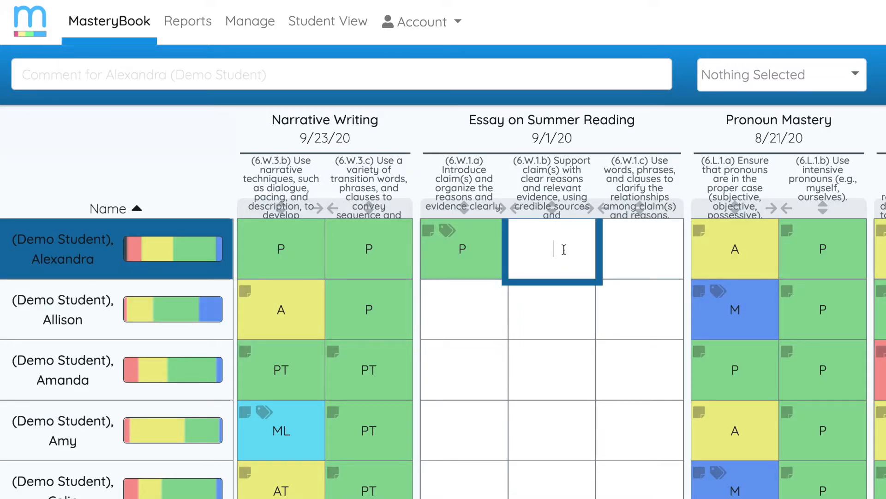
{"action": "type", "text": "PL"}
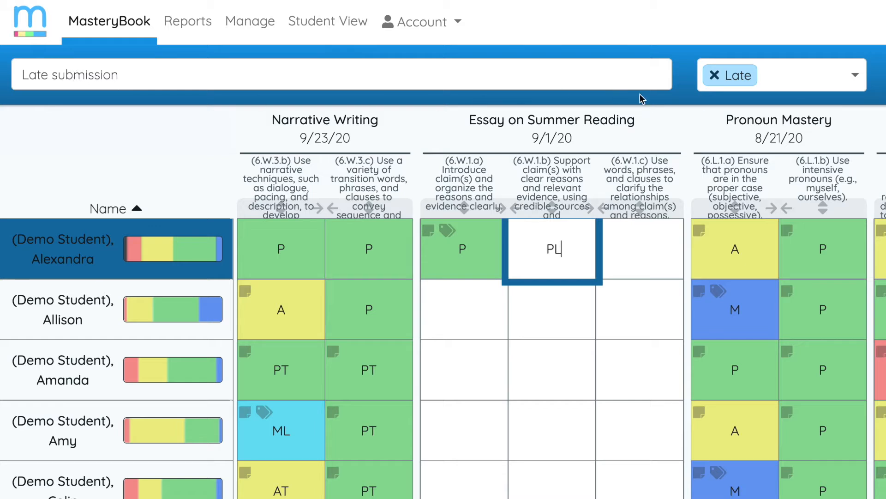
{"action": "left_click", "coordinate": [619, 269]}
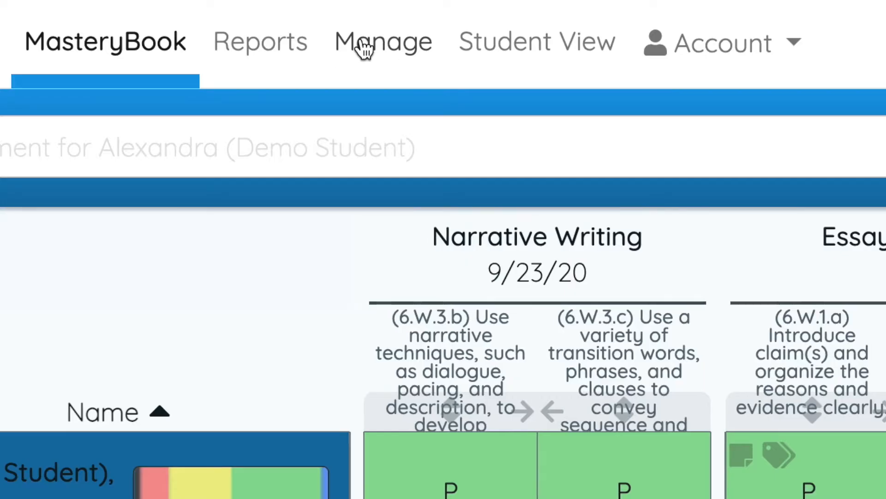
Open the Proficient level in the mastery level setup and show its advanced settings to examine the custom variation shortcuts.
{"action": "left_click", "coordinate": [363, 45]}
{"action": "left_click", "coordinate": [247, 361]}
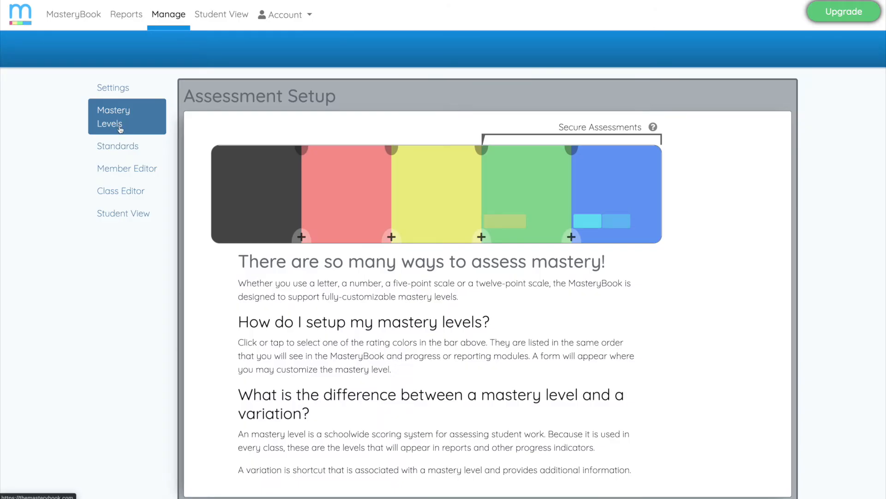
{"action": "left_click", "coordinate": [540, 176]}
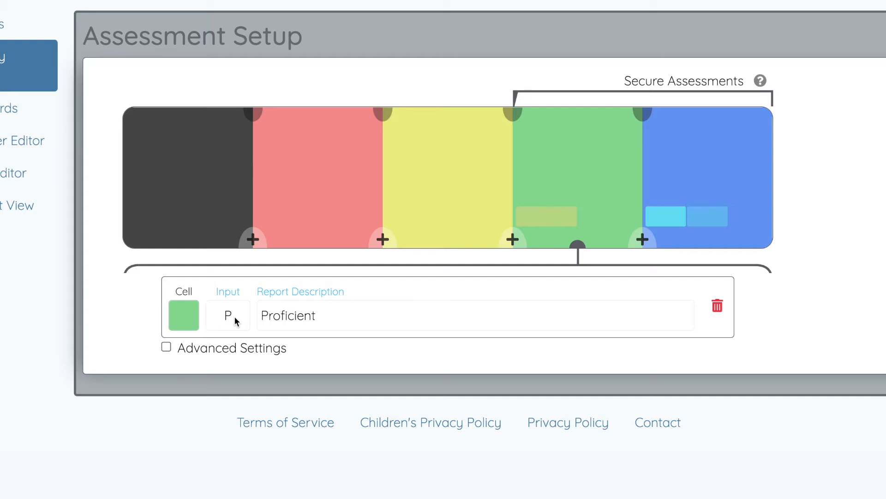
{"action": "left_click", "coordinate": [166, 348]}
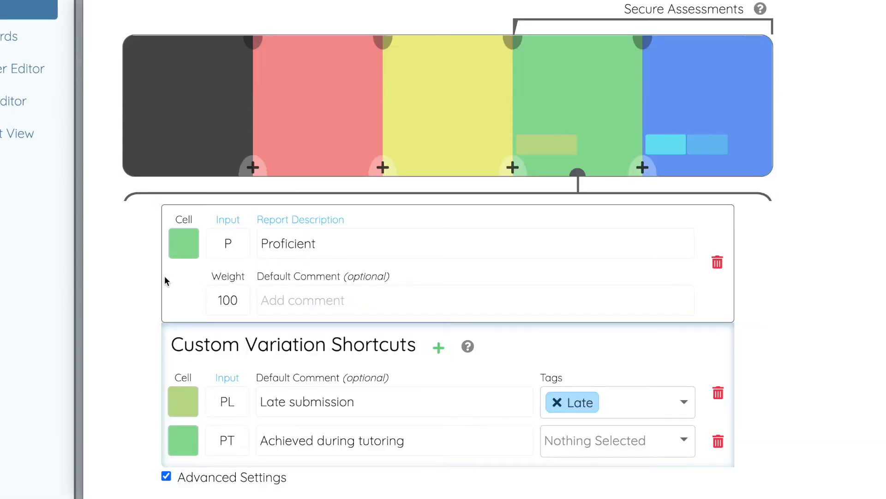
{"action": "mouse_move", "coordinate": [355, 370]}
{"action": "scroll", "coordinate": [237, 409], "scroll_direction": "down", "scroll_amount": 1}
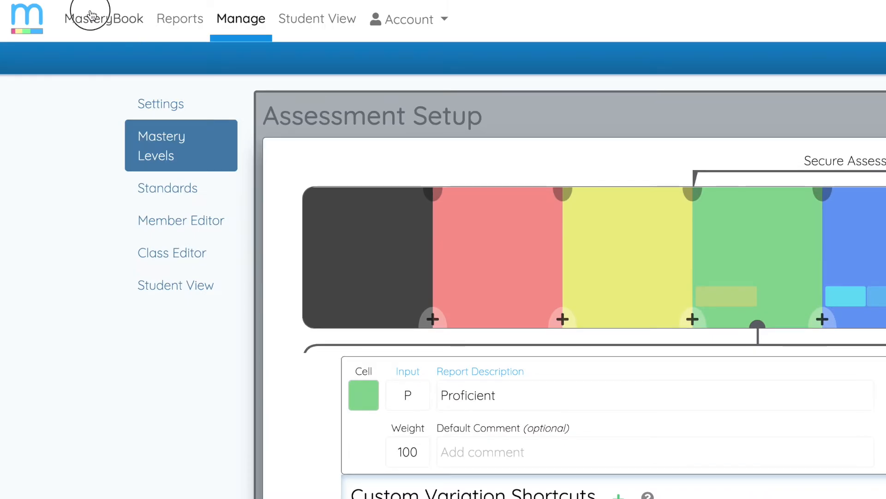
In the gradebook, score the first student Pt on standard 6.W.1.c of Essay on Summer Reading and check its comment.
{"action": "left_click", "coordinate": [93, 16]}
{"action": "left_click", "coordinate": [629, 219]}
{"action": "type", "text": "Pt"}
{"action": "key", "text": "Return"}
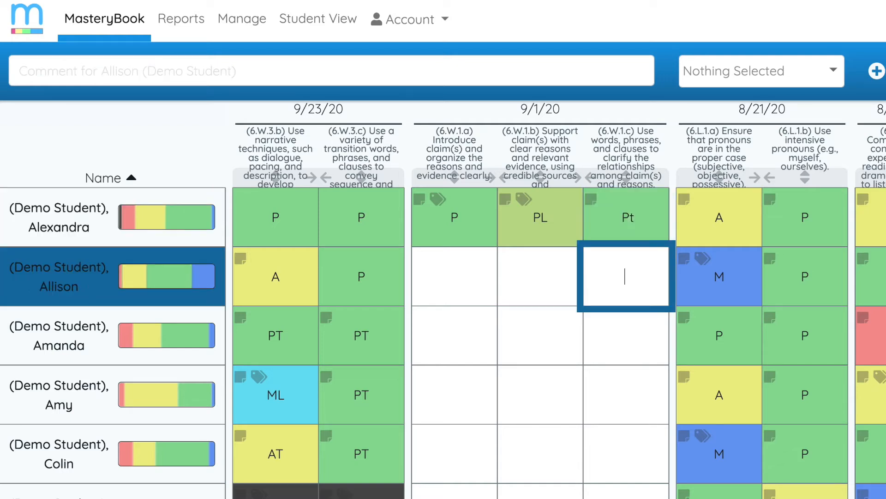
{"action": "key", "text": "Up"}
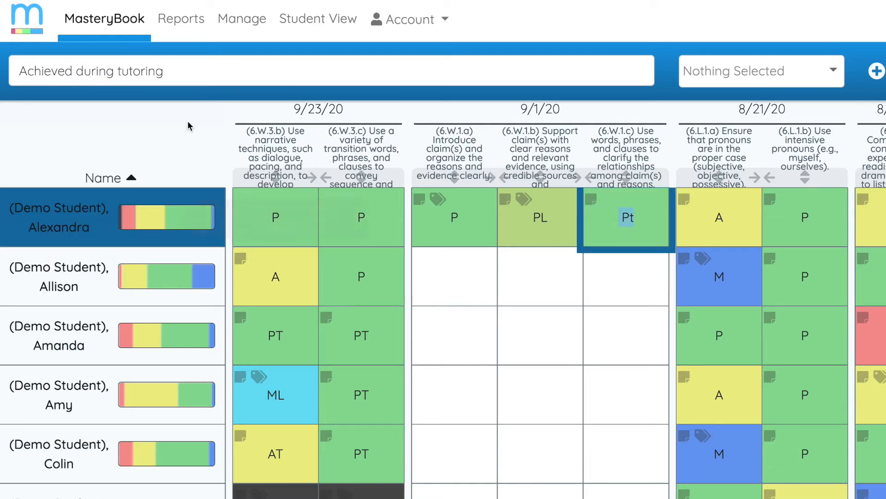
Return to the mastery level setup and examine the variation shortcuts of the Proficient and Insufficient Evidence levels.
{"action": "left_click", "coordinate": [242, 18]}
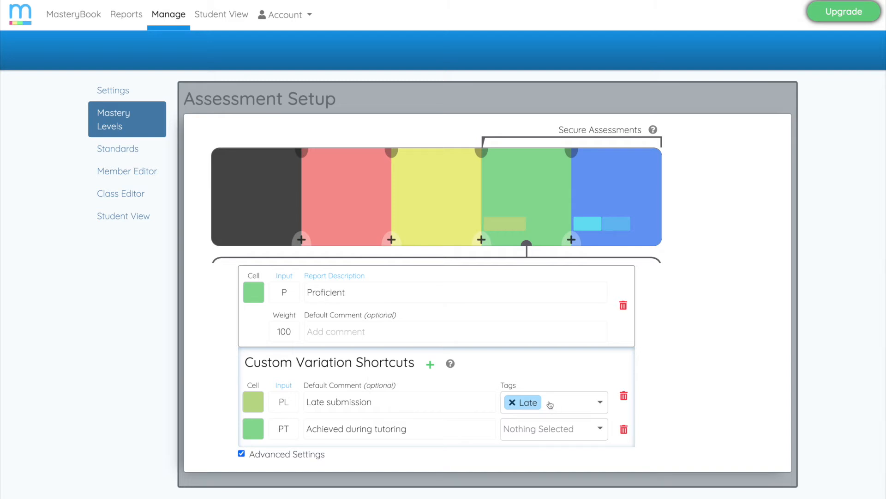
{"action": "left_click", "coordinate": [260, 203]}
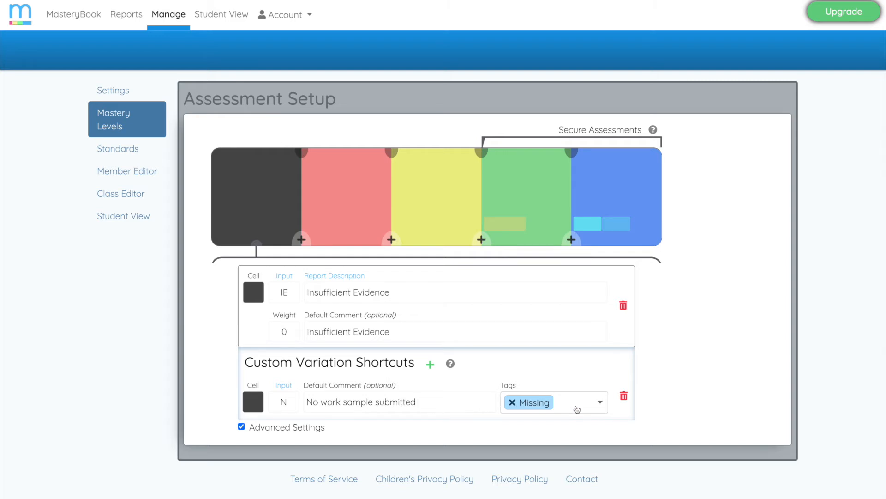
Open the custom report builder and add the Late & Missing module from the gallery to the report content.
{"action": "left_click", "coordinate": [122, 16]}
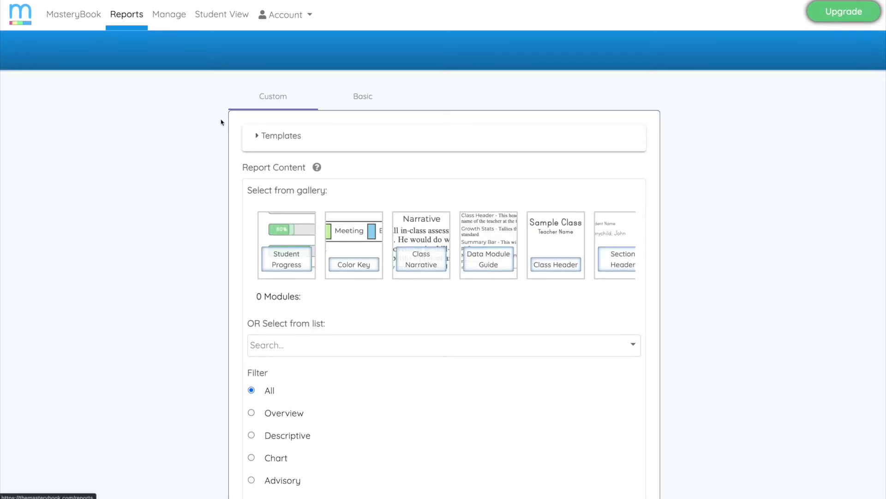
{"action": "scroll", "coordinate": [304, 246], "scroll_direction": "right", "scroll_amount": 5}
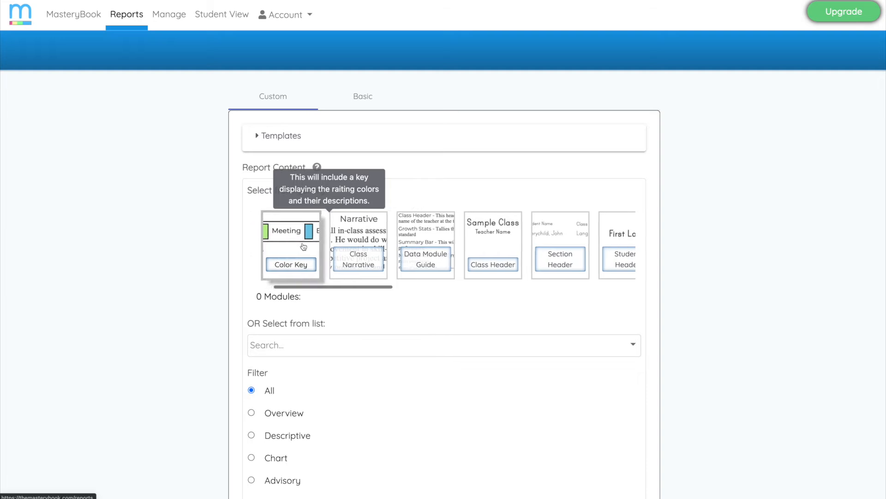
{"action": "scroll", "coordinate": [304, 246], "scroll_direction": "right", "scroll_amount": 8}
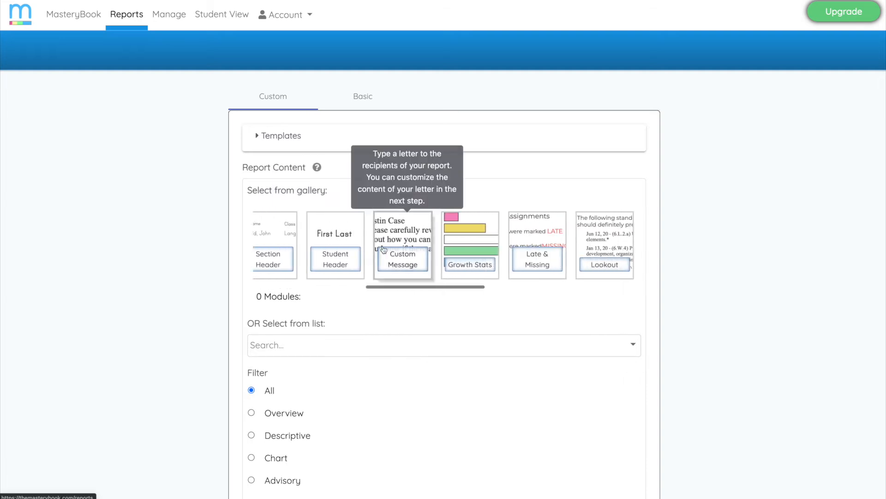
{"action": "left_click", "coordinate": [398, 239]}
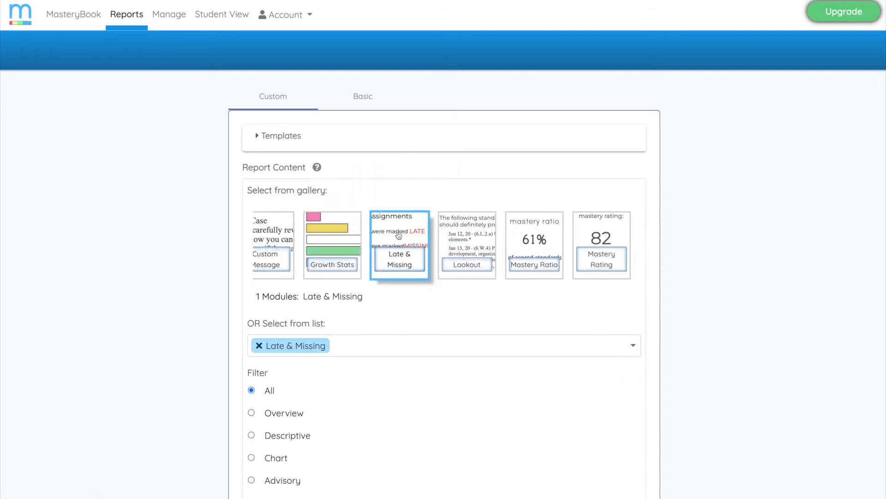
{"action": "scroll", "coordinate": [393, 244], "scroll_direction": "right", "scroll_amount": 1}
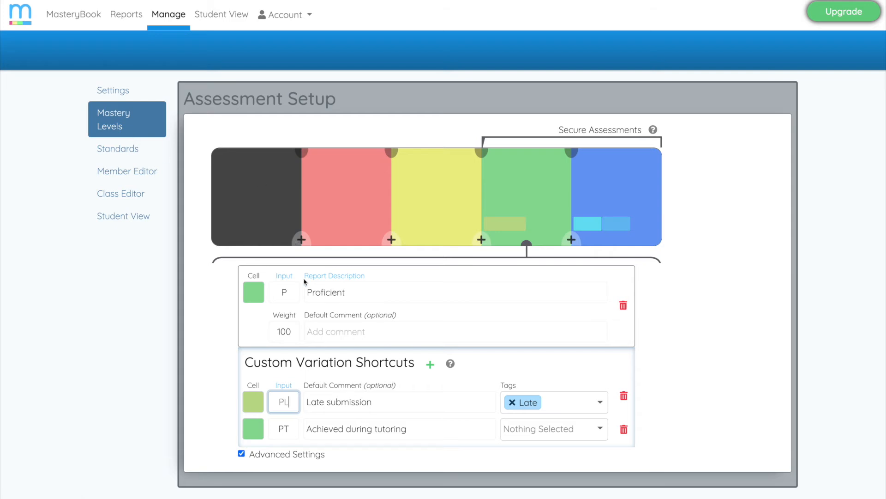
Change the Proficient level's input code to S.
{"action": "left_click", "coordinate": [290, 295]}
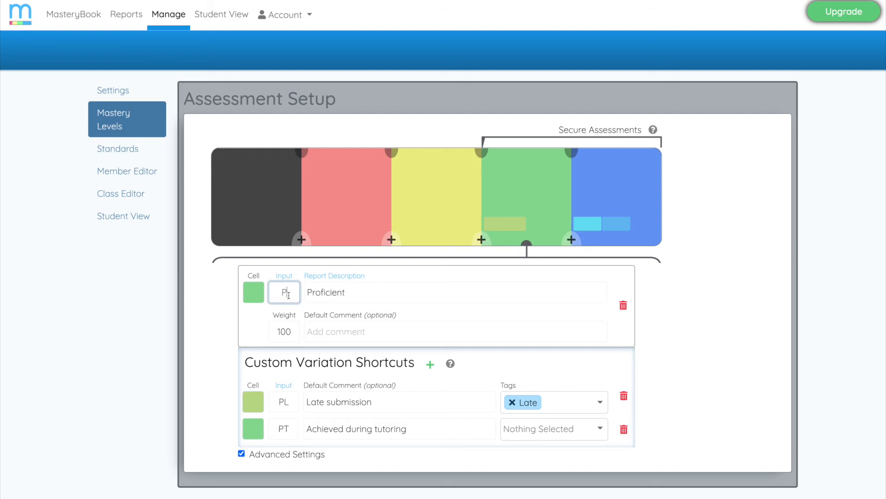
{"action": "key", "text": "BackSpace"}
{"action": "type", "text": "S"}
{"action": "left_click", "coordinate": [378, 293]}
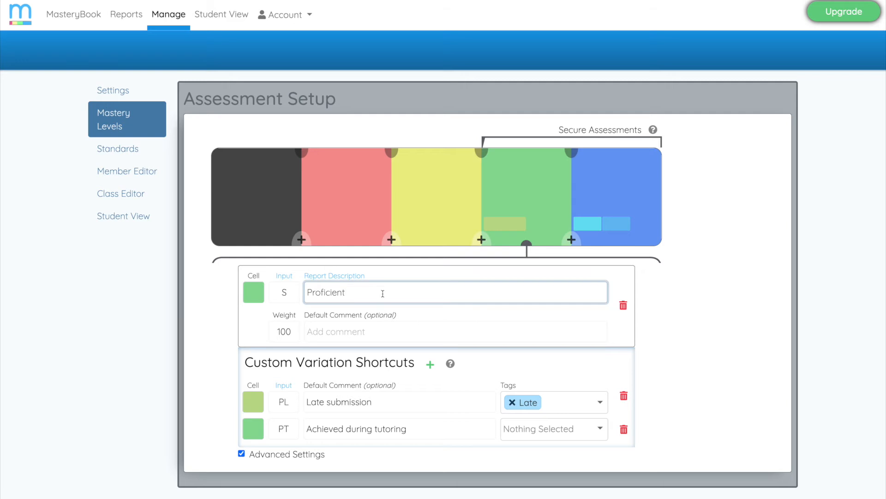
Open the gradebook and examine how the existing P scores are displayed with the changed input code.
{"action": "left_click", "coordinate": [72, 18]}
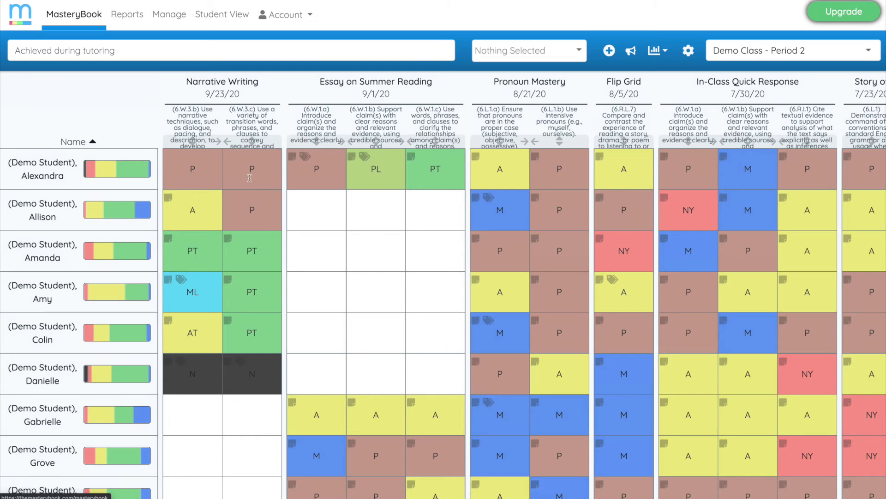
{"action": "mouse_move", "coordinate": [129, 174]}
Set the Proficient mastery level's input code to P and return to the gradebook.
{"action": "left_click", "coordinate": [160, 19]}
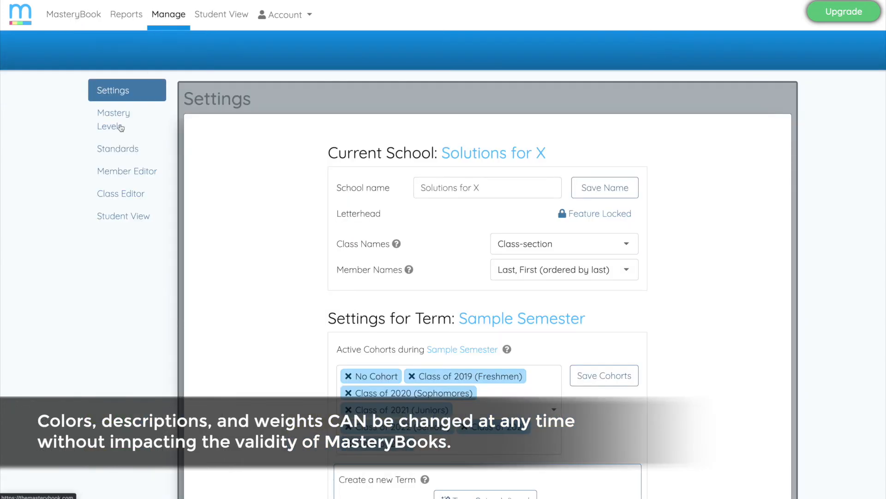
{"action": "left_click", "coordinate": [121, 127]}
{"action": "left_click", "coordinate": [524, 192]}
{"action": "left_click", "coordinate": [288, 294]}
{"action": "key", "text": "BackSpace"}
{"action": "type", "text": "P"}
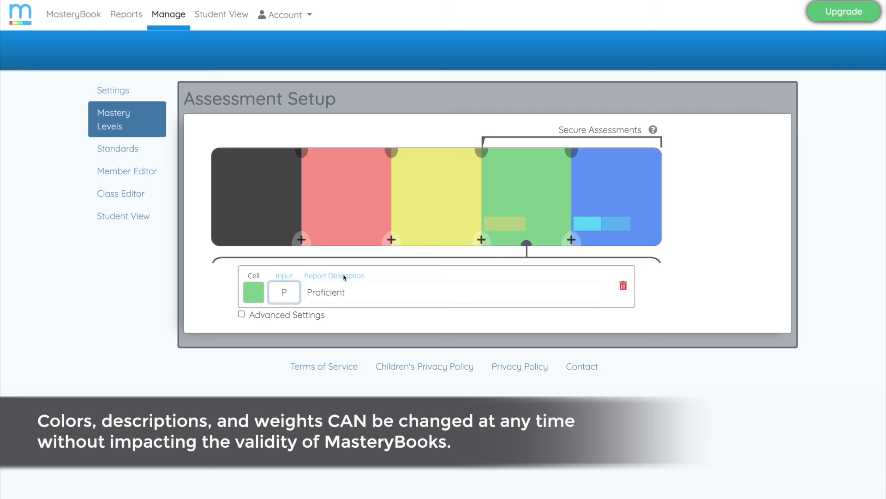
{"action": "left_click", "coordinate": [70, 15]}
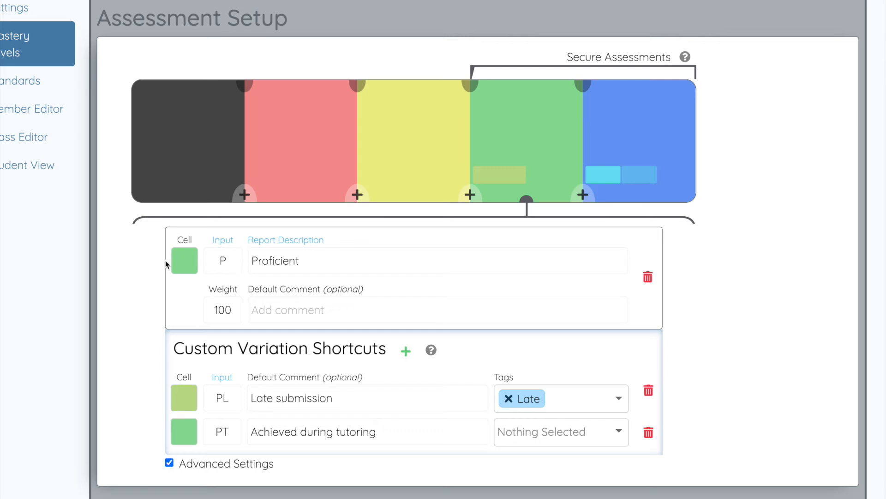
Examine the Proficient level's report description and its custom variation shortcuts in the mastery level setup.
{"action": "right_click", "coordinate": [331, 253]}
{"action": "left_click", "coordinate": [234, 261]}
{"action": "left_click", "coordinate": [176, 352]}
{"action": "left_click_drag", "start_coordinate": [176, 352], "coordinate": [388, 354]}
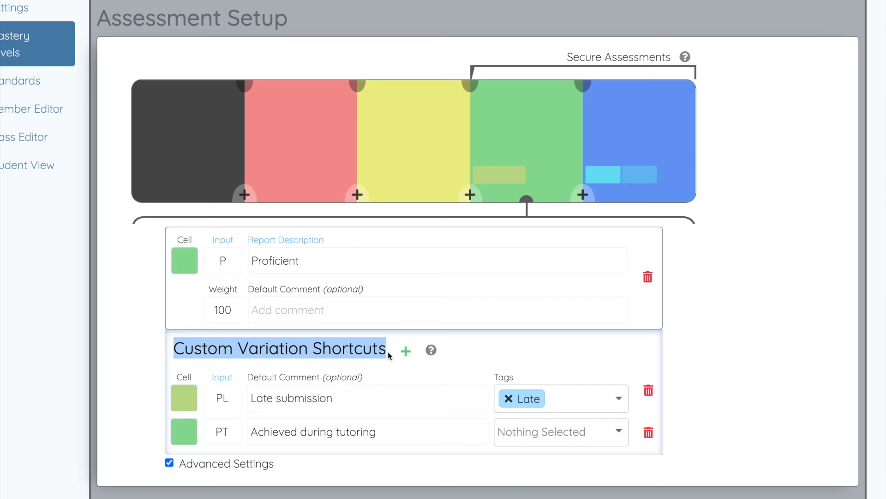
{"action": "left_click", "coordinate": [227, 400]}
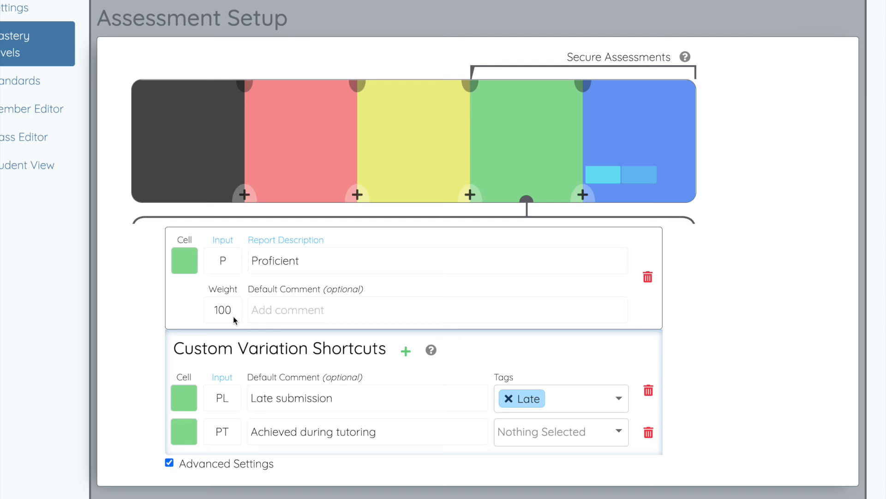
Compare the weights and variation shortcuts of the Mastery, Proficient, Approaching Proficiency and Not Yet Proficient levels.
{"action": "left_click", "coordinate": [638, 128]}
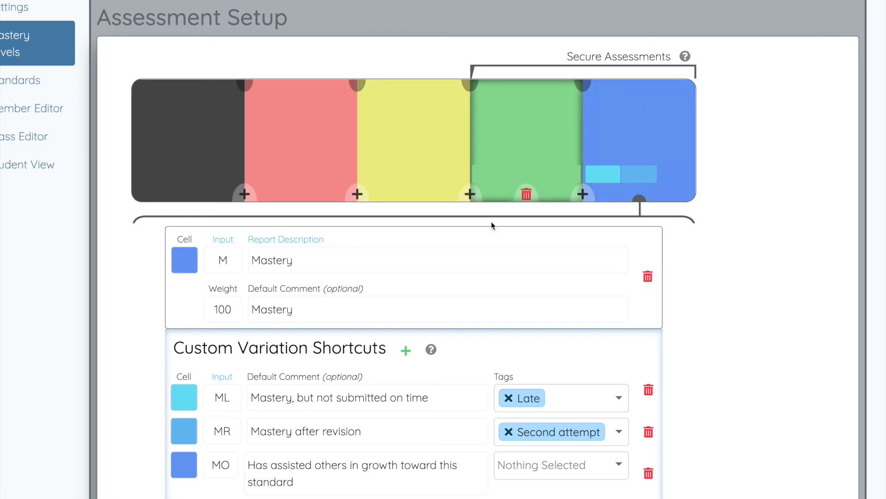
{"action": "left_click", "coordinate": [532, 122]}
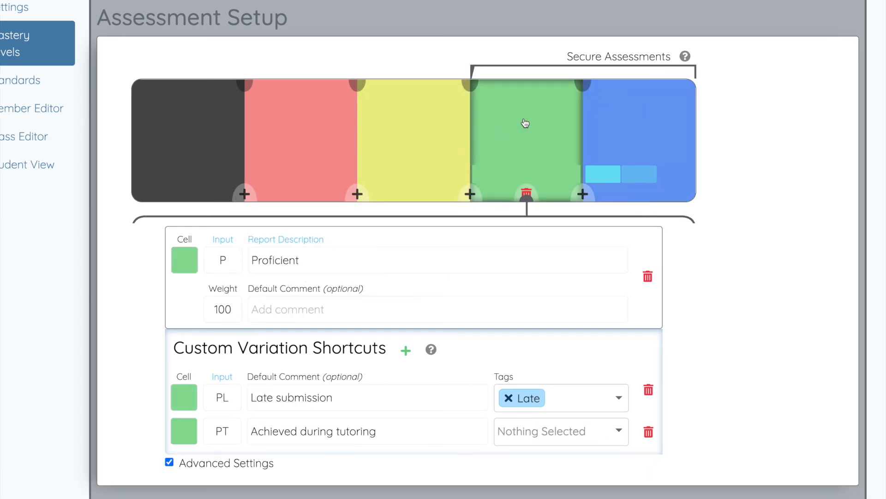
{"action": "left_click", "coordinate": [417, 174]}
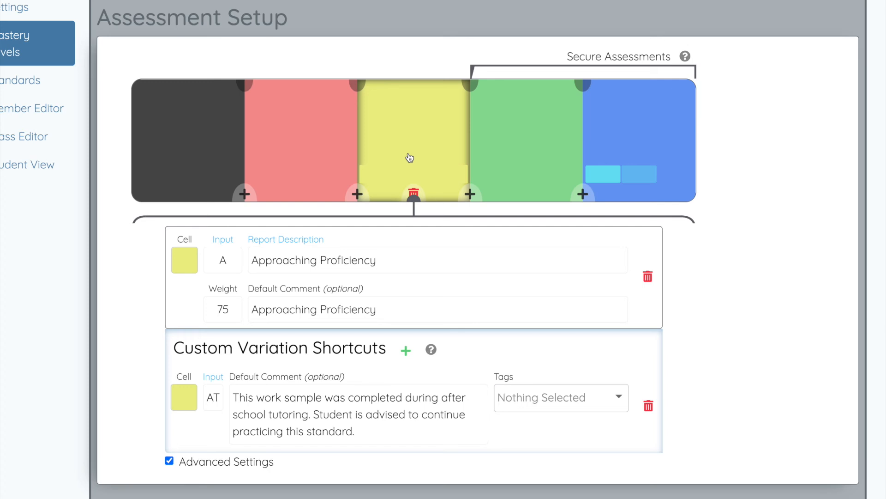
{"action": "left_click", "coordinate": [323, 139]}
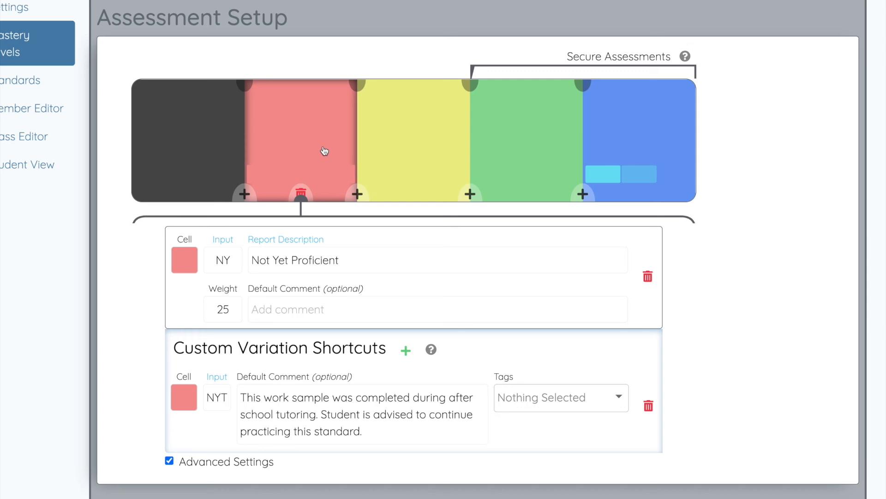
{"action": "left_click", "coordinate": [390, 153]}
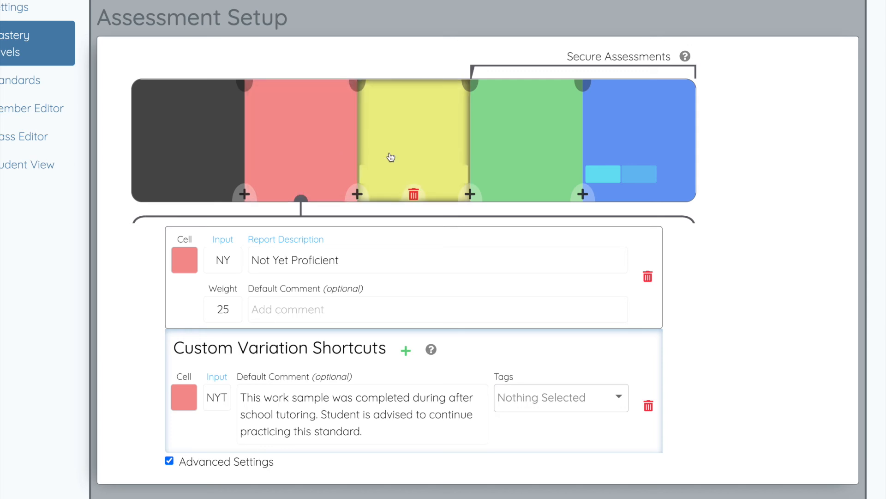
{"action": "left_click", "coordinate": [557, 127]}
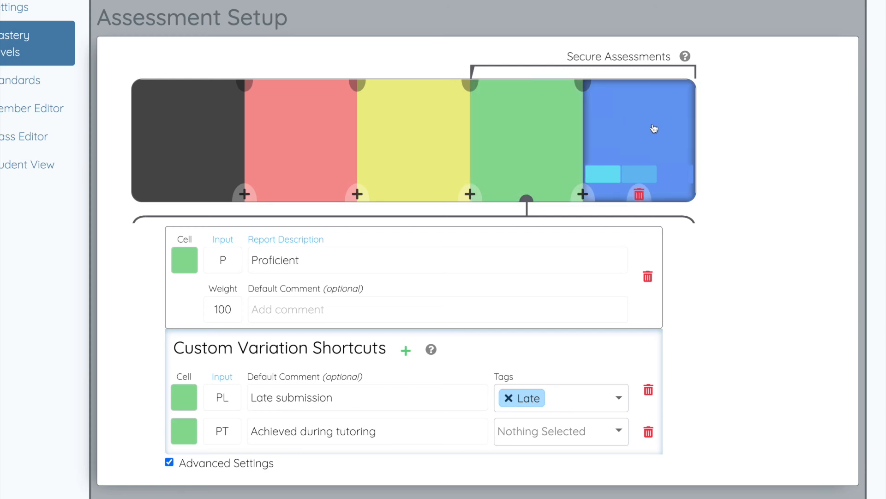
{"action": "left_click", "coordinate": [655, 128]}
{"action": "left_click", "coordinate": [546, 135]}
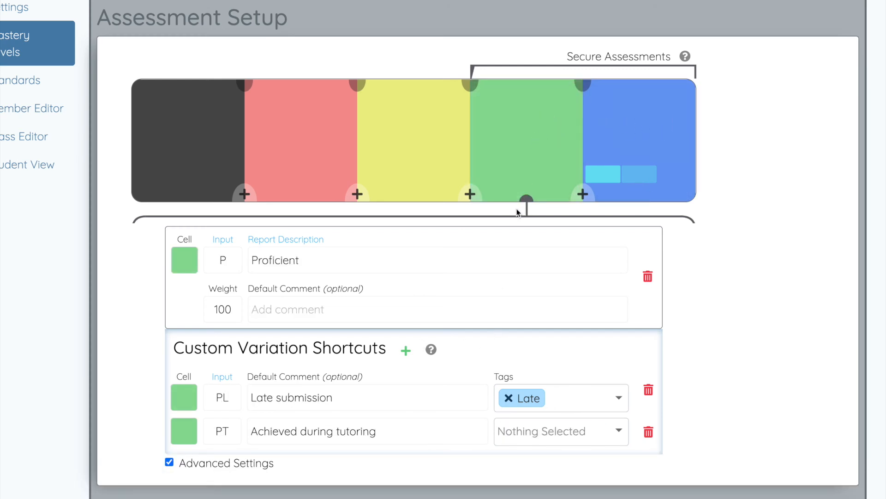
Set the Proficient level's weight to 90.
{"action": "right_click", "coordinate": [232, 309]}
{"action": "left_click", "coordinate": [231, 304]}
{"action": "right_click", "coordinate": [230, 305]}
{"action": "left_click", "coordinate": [230, 306]}
{"action": "left_click", "coordinate": [226, 309]}
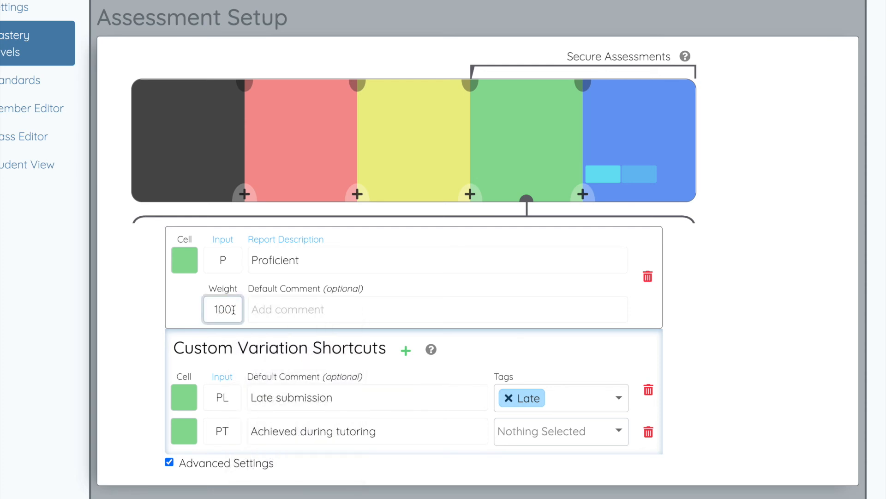
{"action": "key", "text": "BackSpace"}
{"action": "key", "text": "BackSpace"}
{"action": "key", "text": "BackSpace"}
{"action": "type", "text": "90"}
{"action": "left_click", "coordinate": [327, 257]}
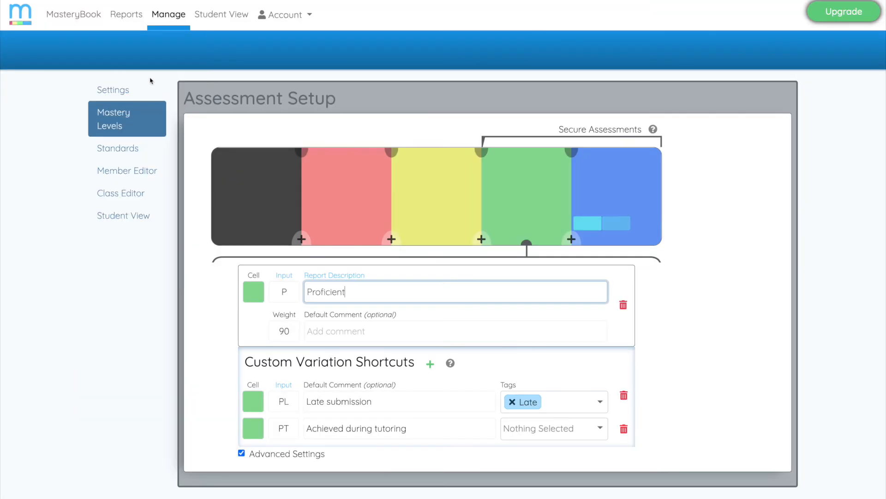
Open the gradebook and cycle the student summaries through the summary bar, mastery ratio and mastery rating.
{"action": "left_click", "coordinate": [75, 15]}
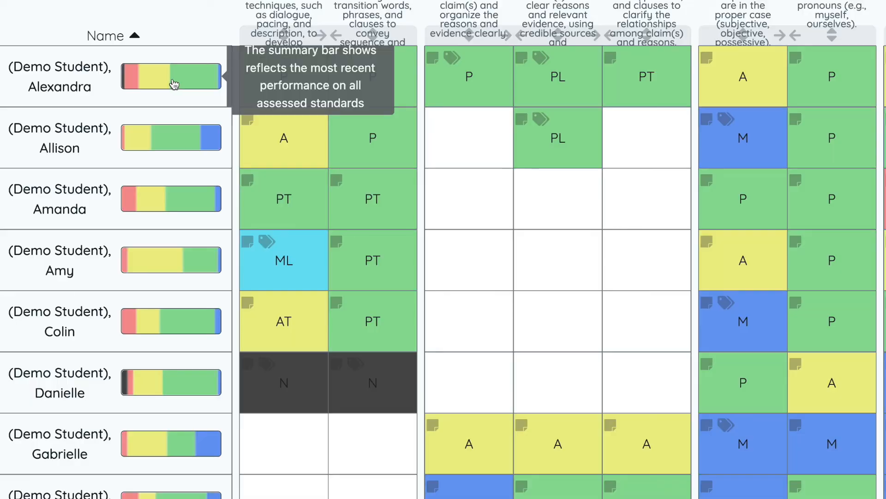
{"action": "left_click", "coordinate": [170, 148]}
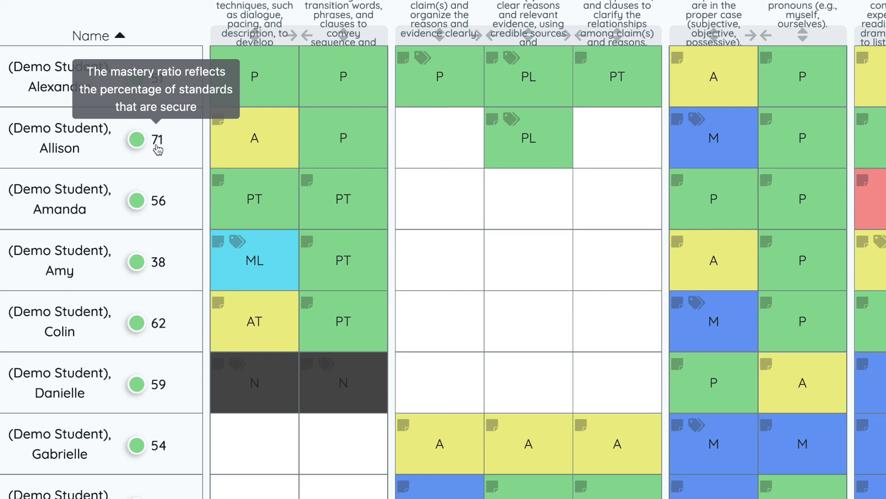
{"action": "scroll", "coordinate": [157, 148], "scroll_direction": "right", "scroll_amount": 2}
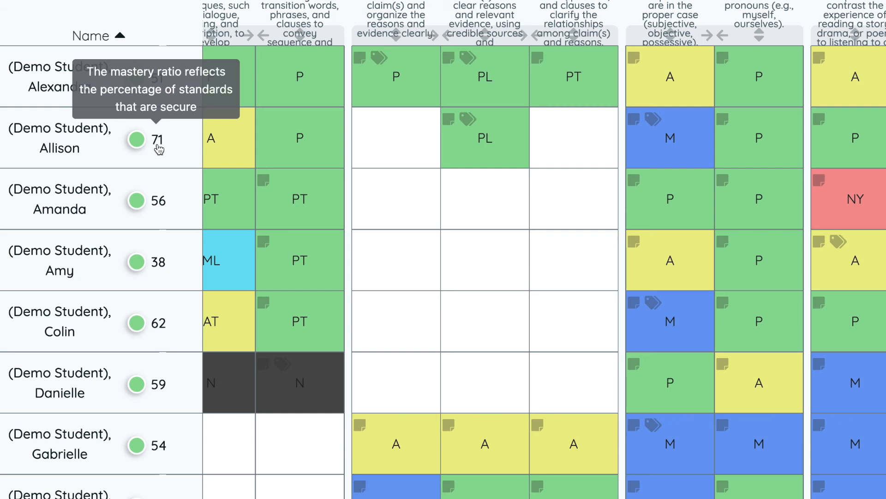
{"action": "scroll", "coordinate": [157, 148], "scroll_direction": "left", "scroll_amount": 2}
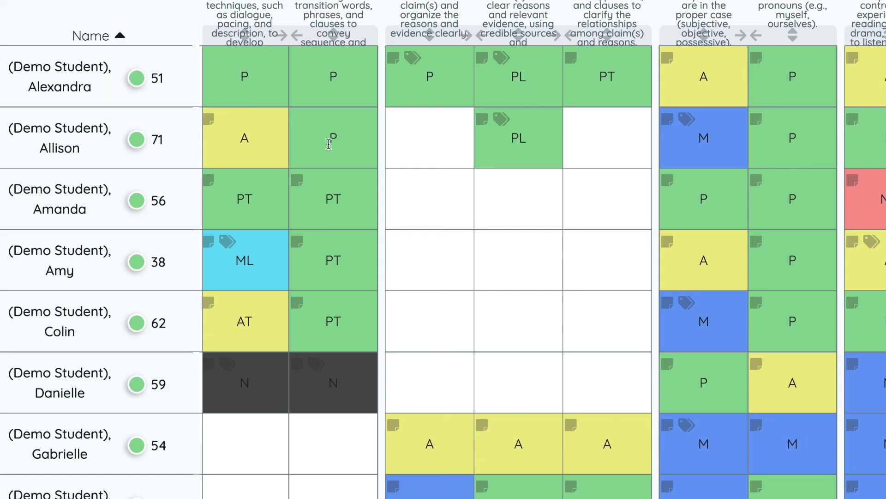
{"action": "mouse_move", "coordinate": [161, 151]}
{"action": "left_click", "coordinate": [161, 151]}
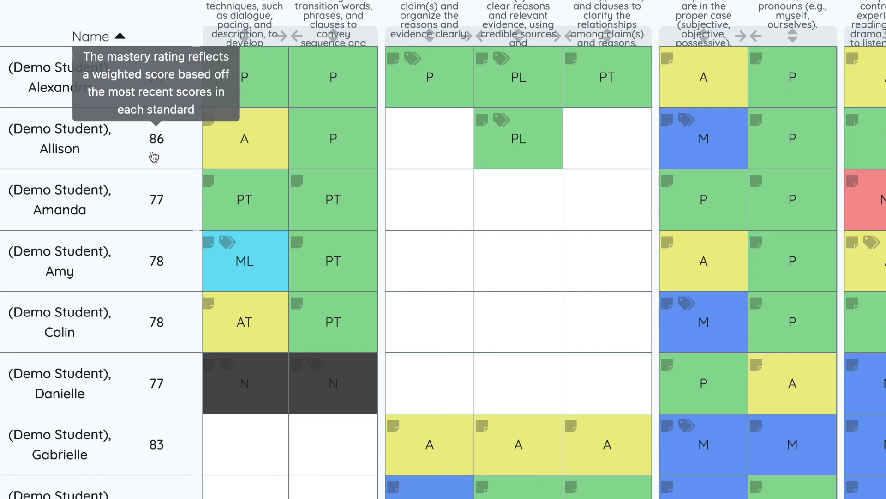
{"action": "mouse_move", "coordinate": [168, 133]}
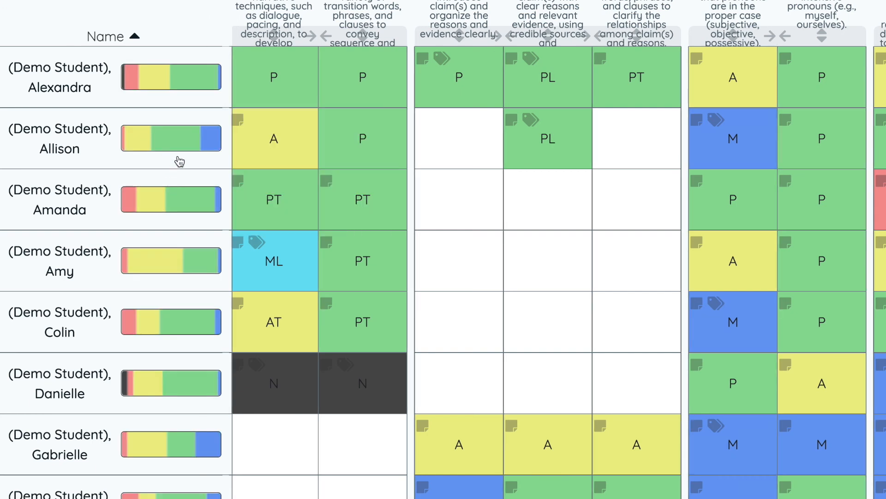
{"action": "mouse_move", "coordinate": [183, 152]}
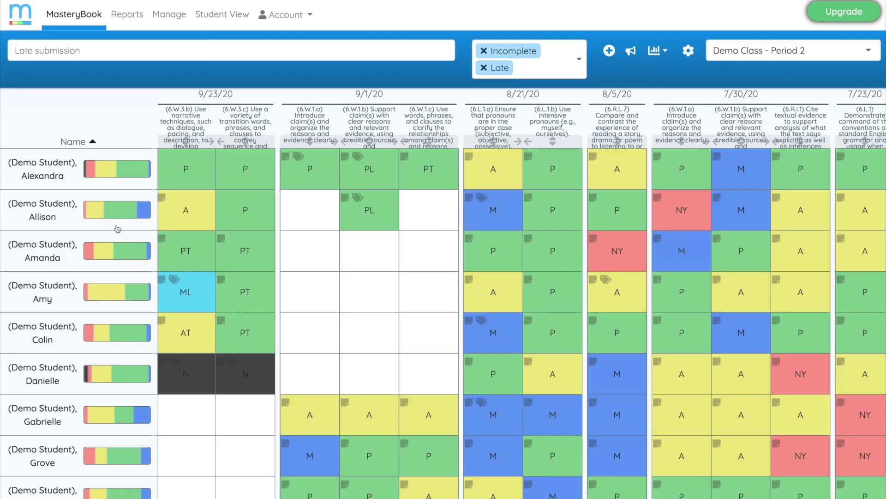
Look through the report builder and the student view, ending on the standards management page.
{"action": "left_click", "coordinate": [129, 17]}
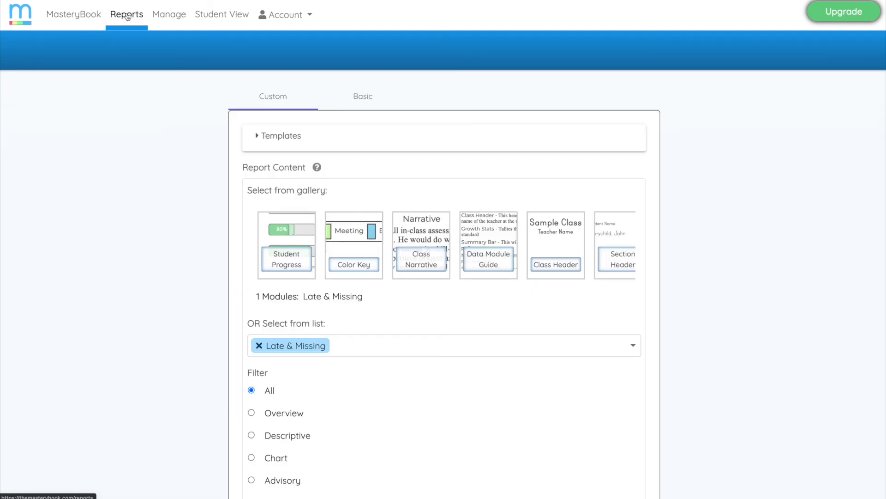
{"action": "left_click", "coordinate": [213, 15]}
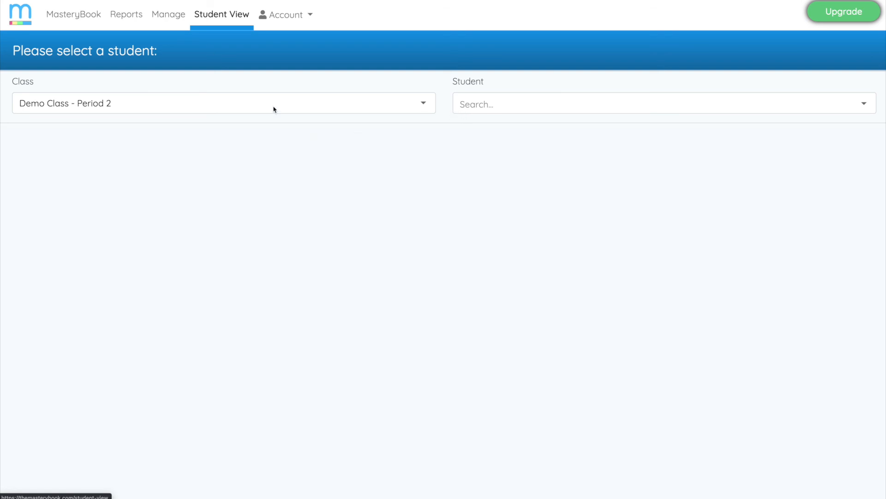
{"action": "left_click", "coordinate": [159, 18]}
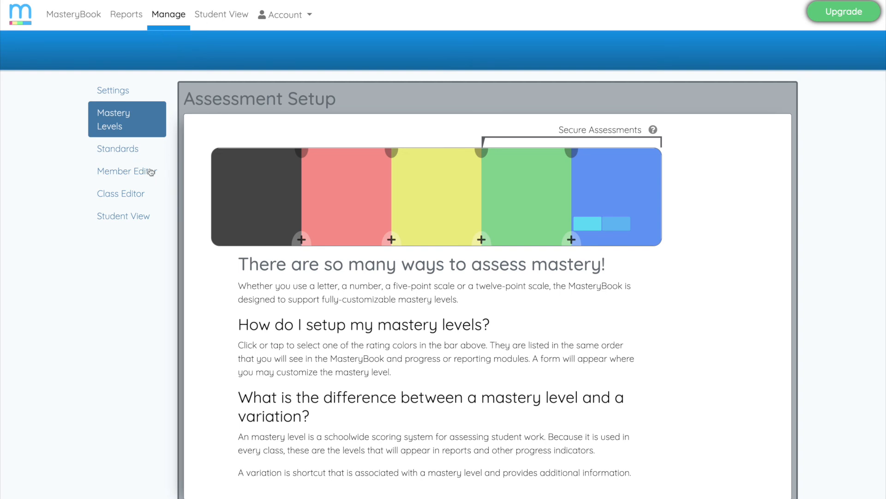
{"action": "left_click", "coordinate": [127, 153]}
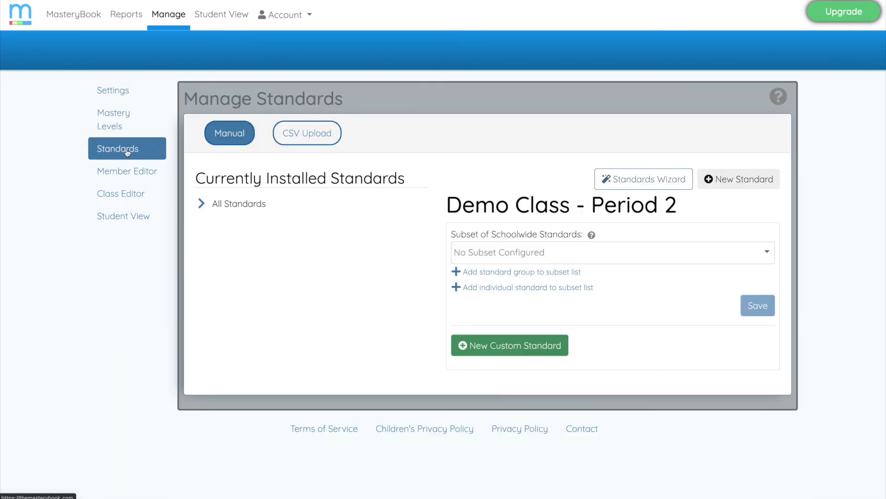